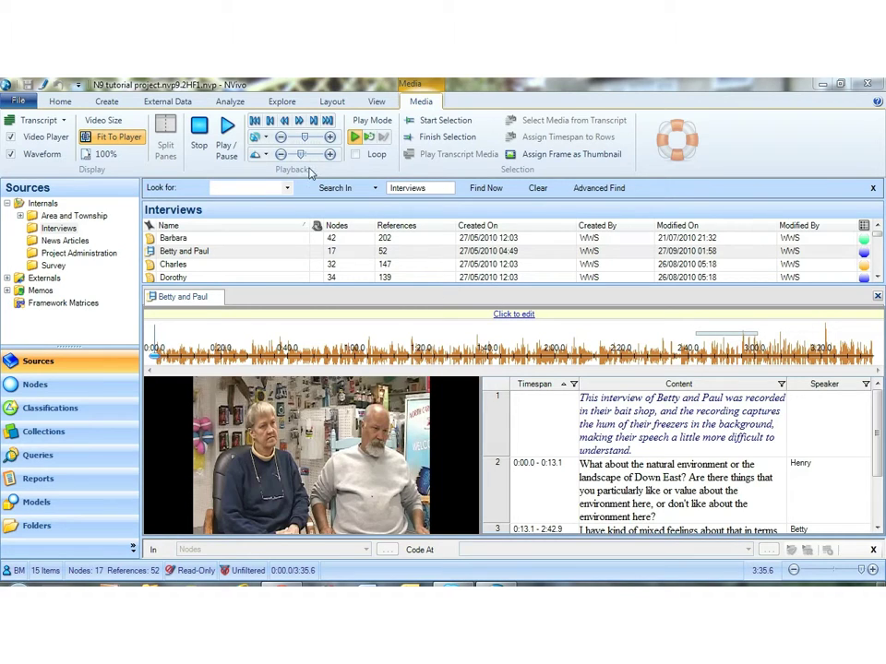
Dock the interview pane to the right of the list and widen the video.
{"action": "left_click", "coordinate": [377, 103]}
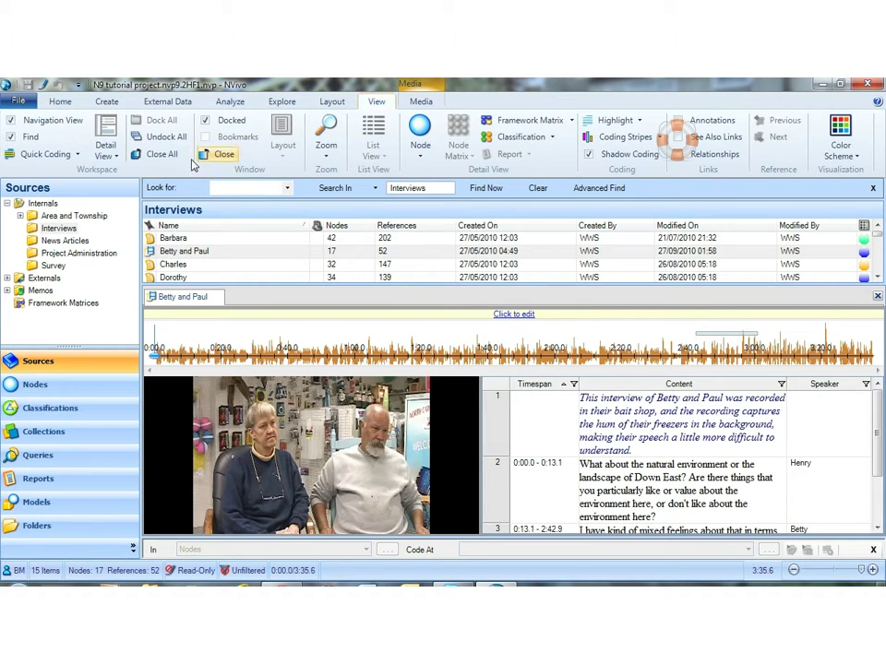
{"action": "left_click", "coordinate": [117, 163]}
{"action": "left_click", "coordinate": [122, 173]}
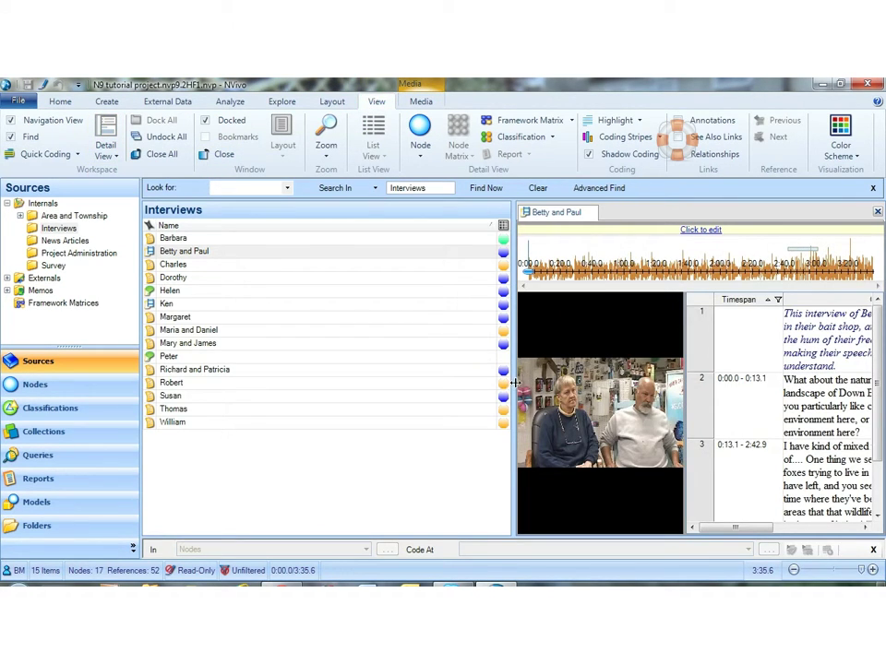
{"action": "left_click_drag", "start_coordinate": [375, 378], "coordinate": [320, 375]}
Create a new folder named 'Test Codes' under Nodes.
{"action": "left_click", "coordinate": [82, 392]}
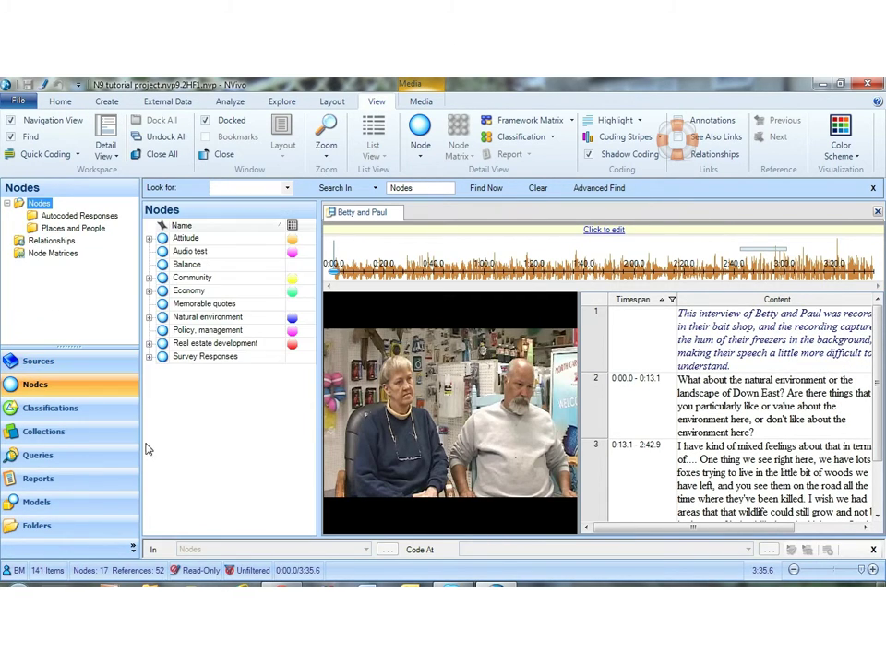
{"action": "right_click", "coordinate": [21, 205]}
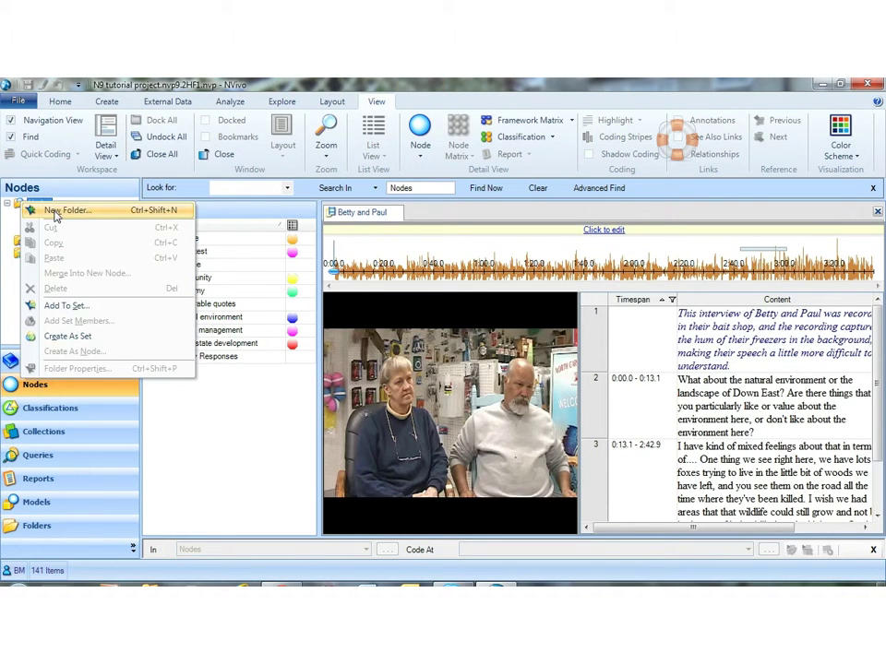
{"action": "left_click", "coordinate": [55, 213]}
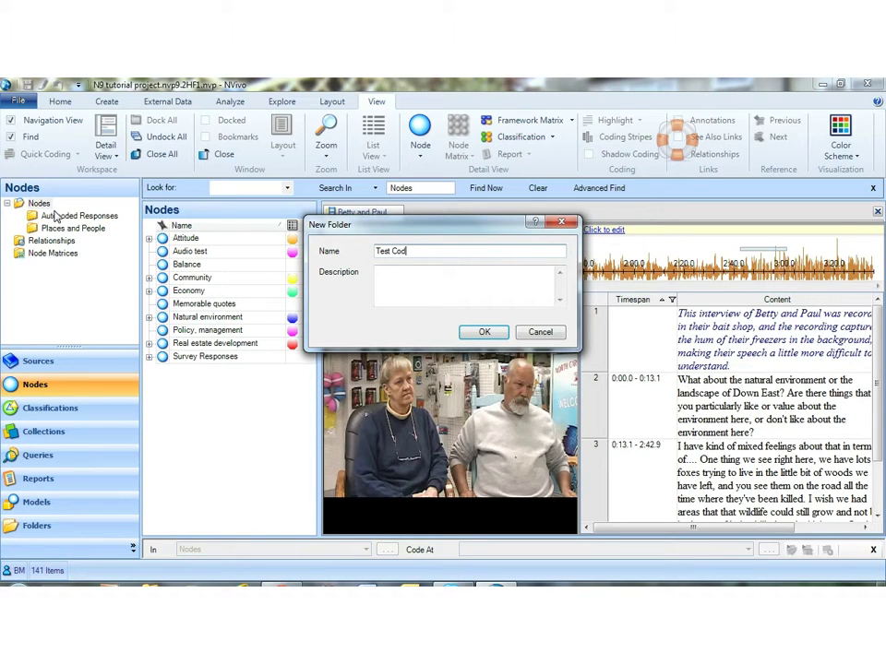
{"action": "left_click", "coordinate": [482, 332]}
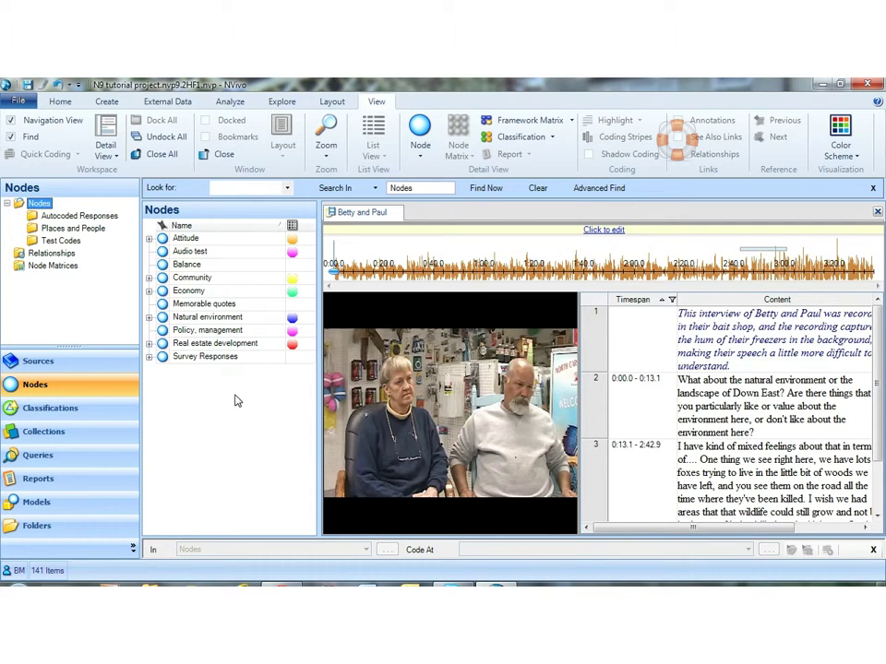
Add a node named 'Test' inside the Test Codes folder.
{"action": "left_click", "coordinate": [37, 241]}
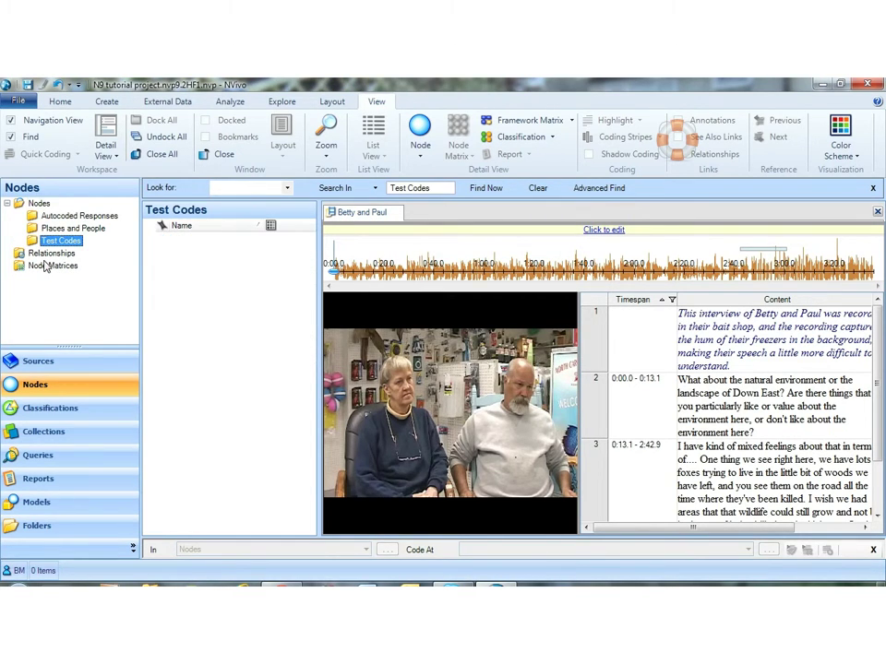
{"action": "right_click", "coordinate": [181, 286]}
{"action": "left_click", "coordinate": [214, 297]}
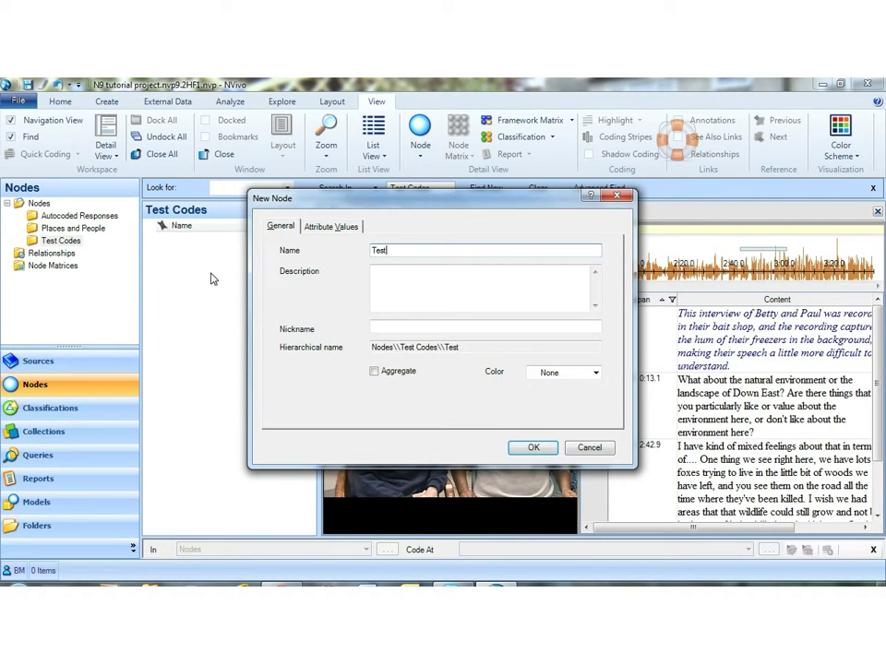
{"action": "left_click", "coordinate": [531, 448]}
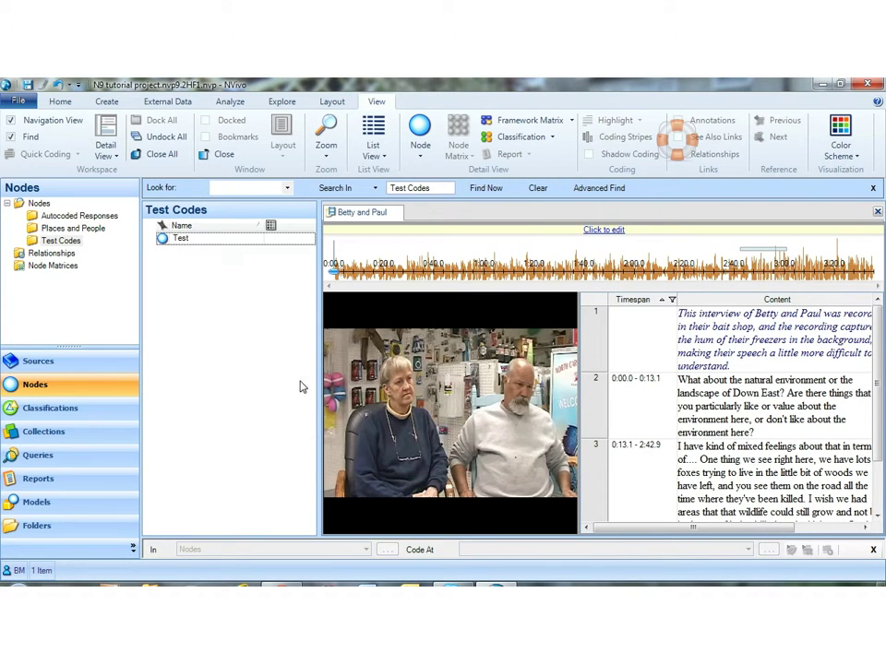
{"action": "left_click", "coordinate": [602, 348]}
{"action": "right_click", "coordinate": [602, 350]}
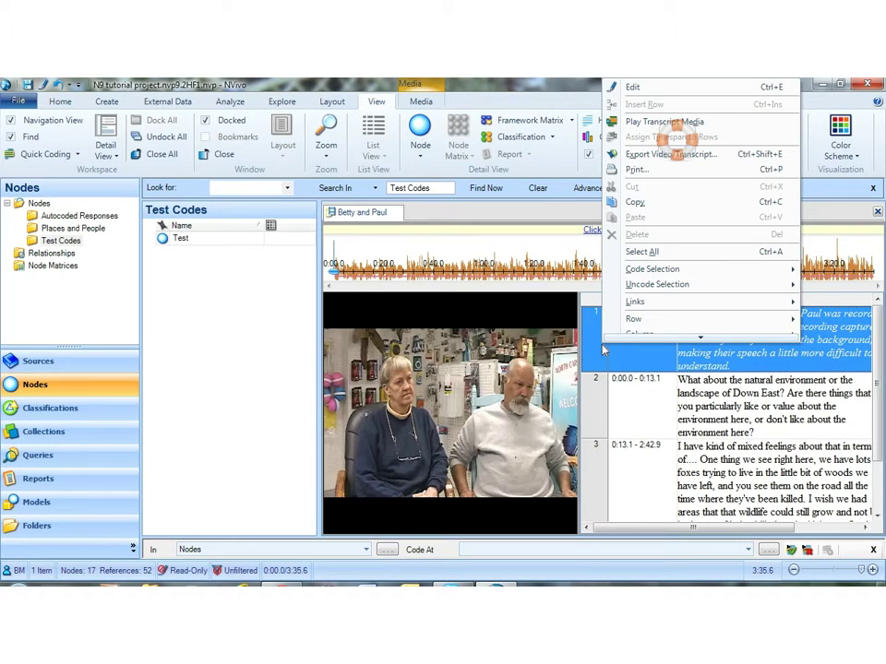
{"action": "mouse_move", "coordinate": [701, 269]}
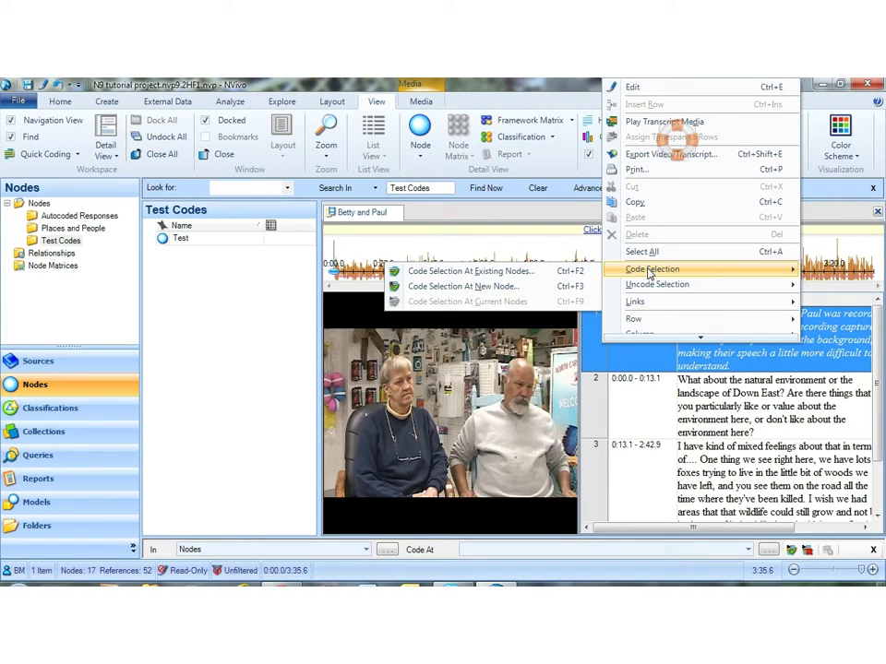
{"action": "left_click", "coordinate": [530, 273]}
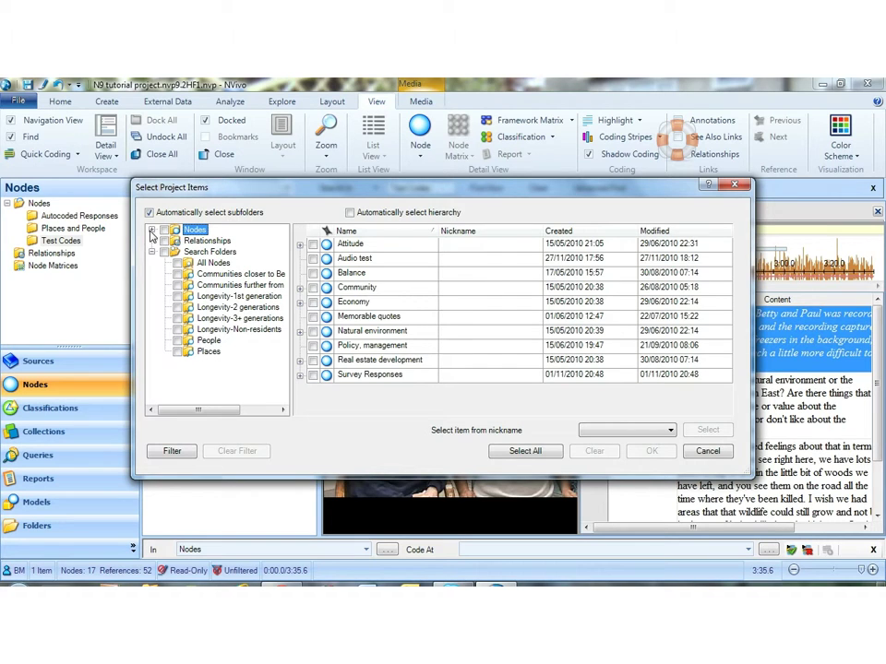
{"action": "left_click", "coordinate": [153, 231]}
{"action": "left_click", "coordinate": [221, 263]}
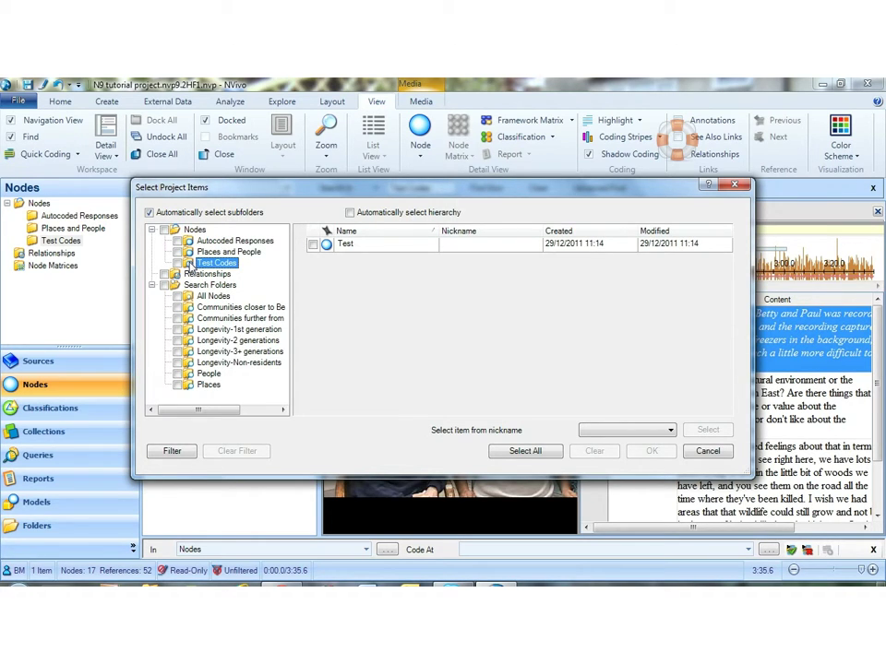
{"action": "left_click", "coordinate": [706, 454]}
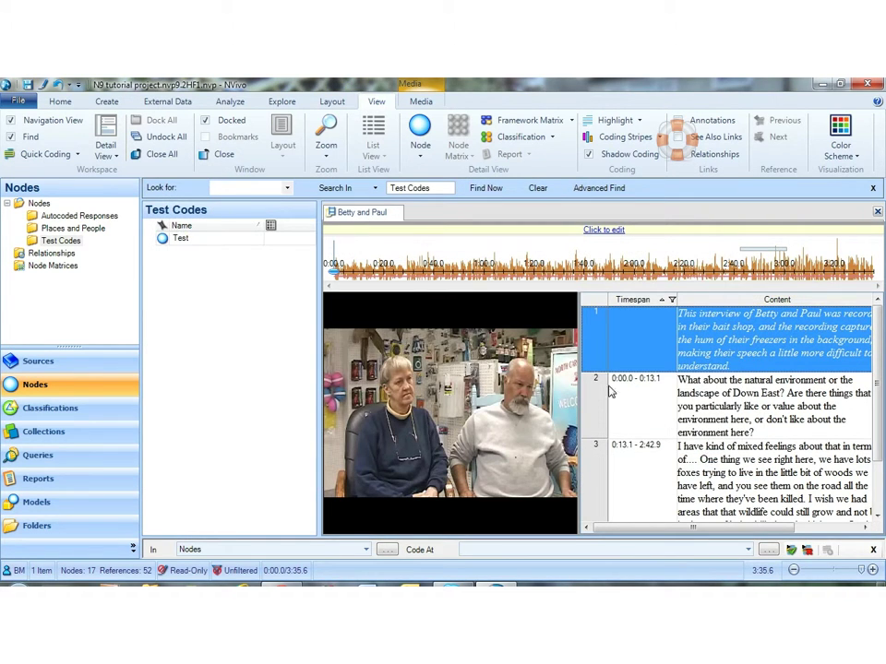
Code transcript row 1 at the Test node and move the interview pane below the node list.
{"action": "left_click_drag", "start_coordinate": [596, 352], "coordinate": [192, 243]}
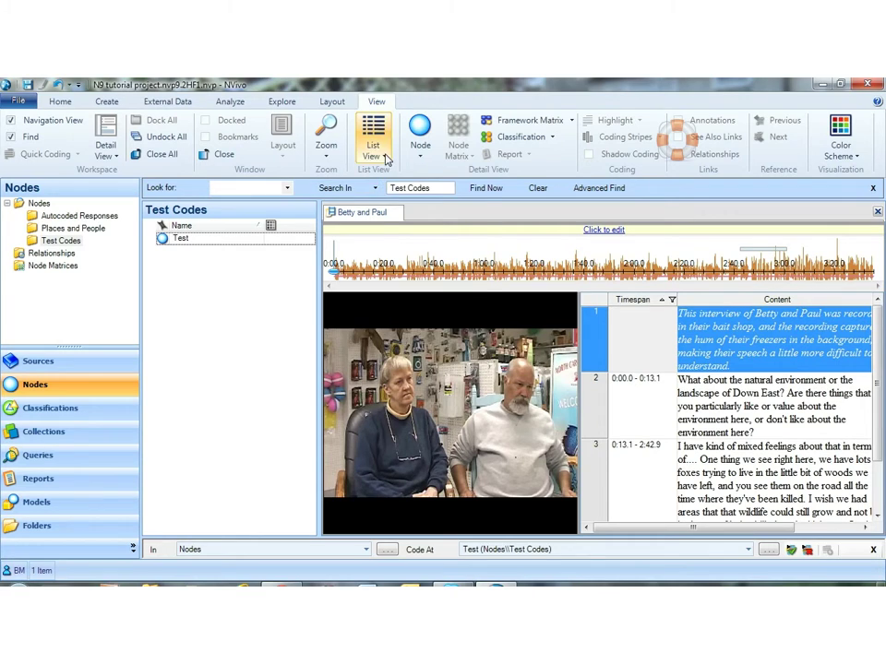
{"action": "left_click", "coordinate": [373, 150]}
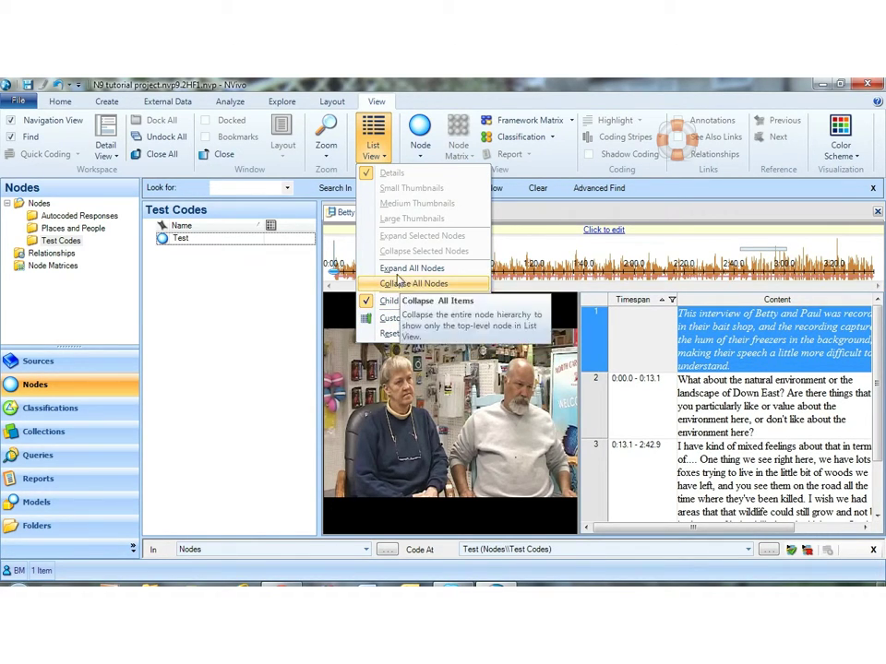
{"action": "left_click", "coordinate": [106, 150]}
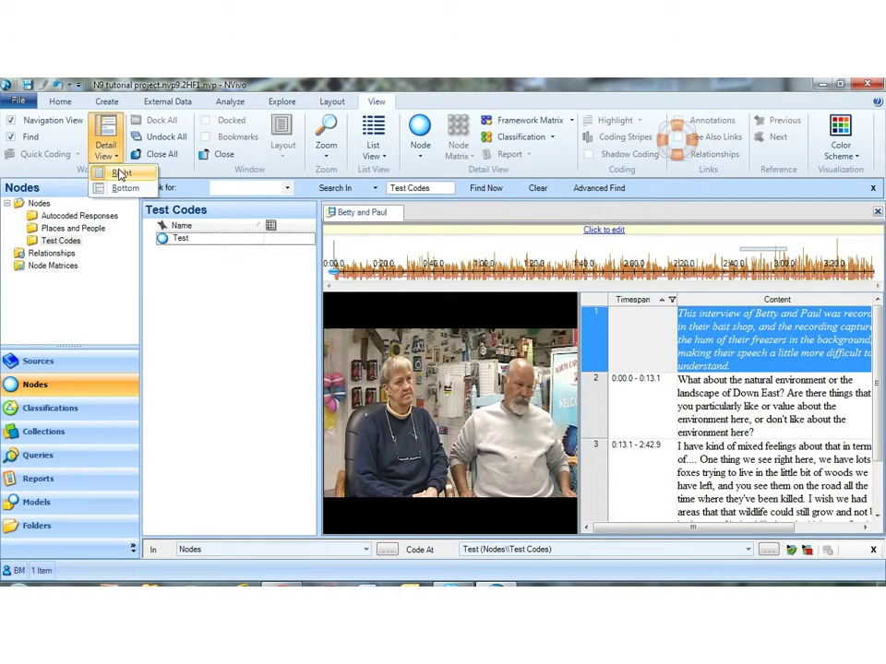
{"action": "left_click", "coordinate": [118, 173]}
{"action": "left_click", "coordinate": [106, 148]}
{"action": "left_click", "coordinate": [118, 187]}
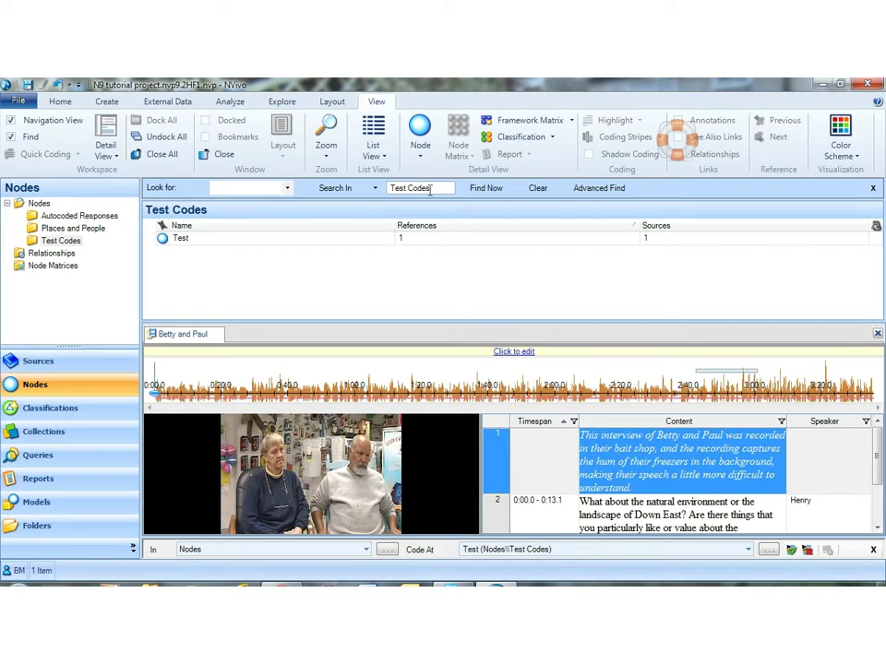
Add a Description column to the node list, positioned directly after Name.
{"action": "left_click", "coordinate": [385, 159]}
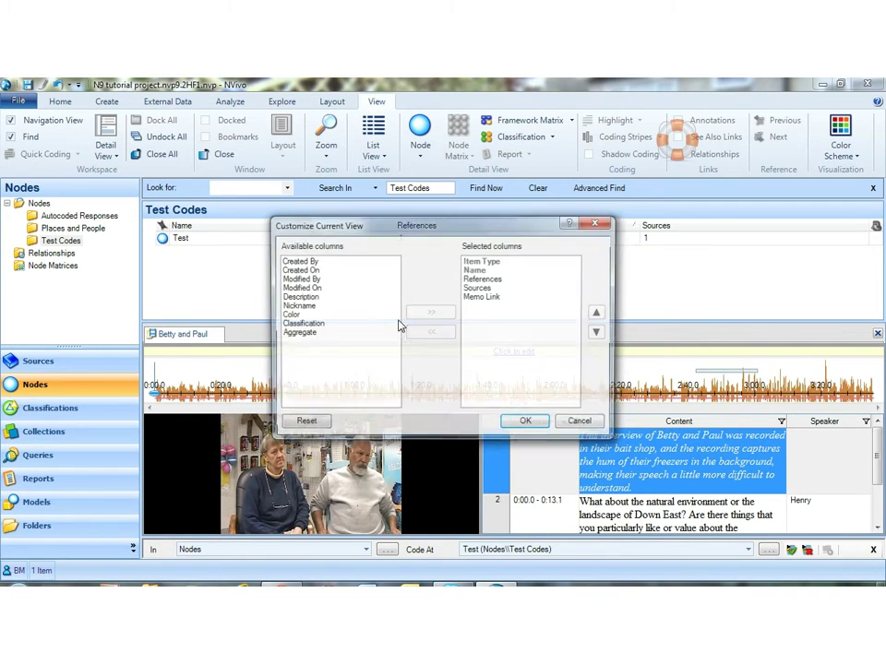
{"action": "left_click", "coordinate": [400, 317]}
{"action": "left_click", "coordinate": [304, 296]}
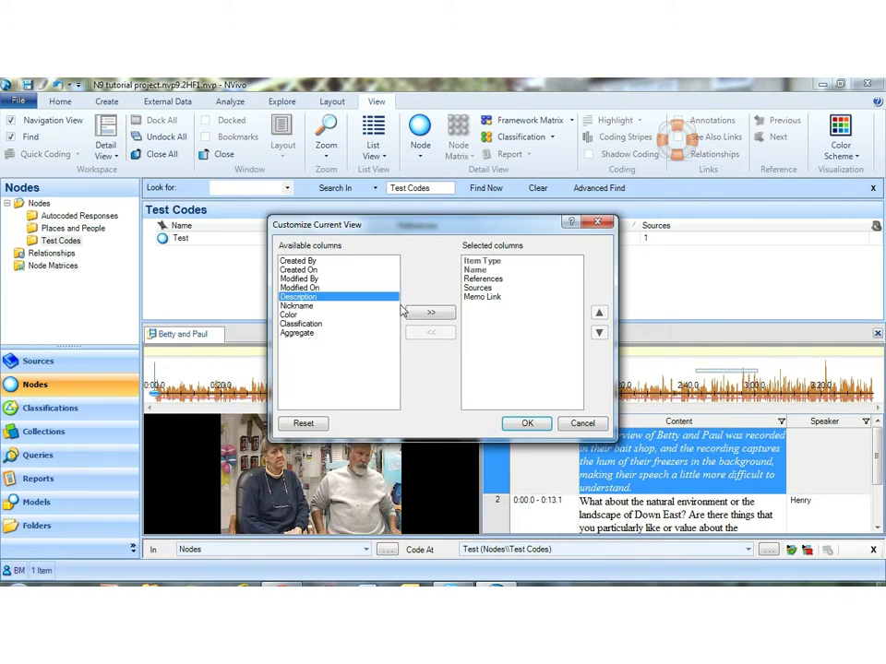
{"action": "left_click", "coordinate": [417, 313]}
{"action": "left_click", "coordinate": [481, 307]}
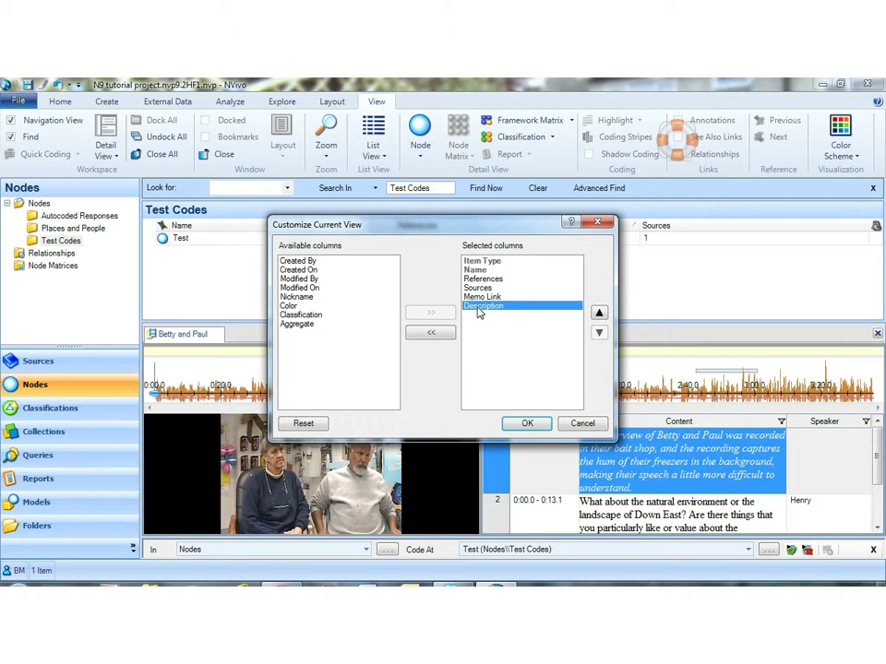
{"action": "left_click", "coordinate": [599, 314]}
{"action": "left_click", "coordinate": [599, 314]}
{"action": "left_click", "coordinate": [599, 314]}
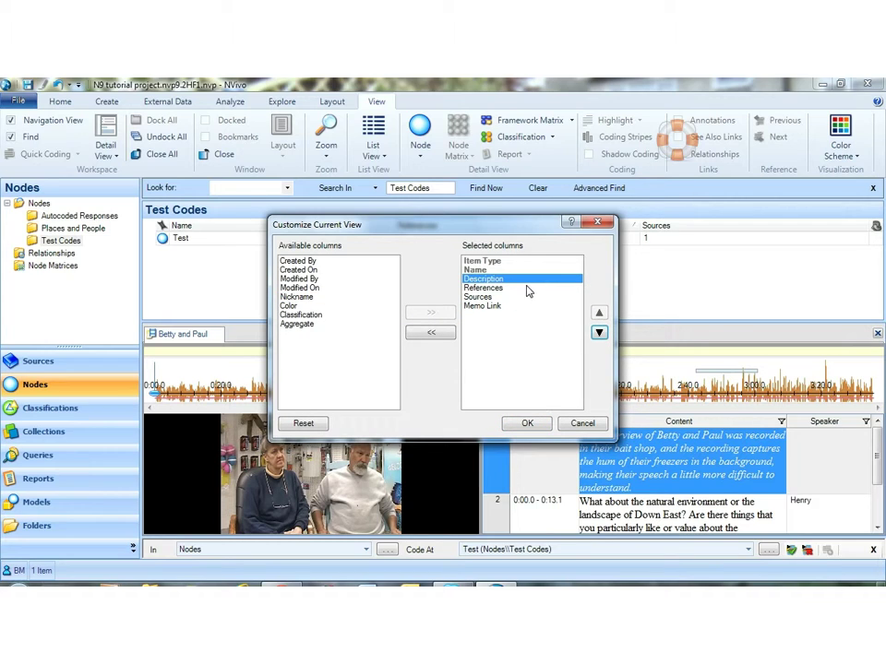
{"action": "left_click", "coordinate": [527, 423]}
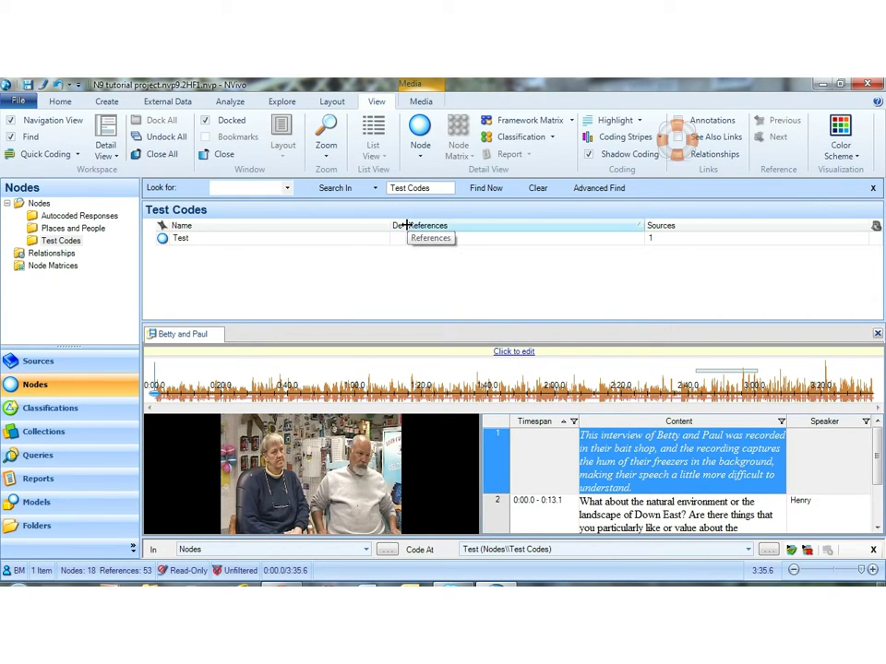
Widen the Description column and give the Test node the description 'Description here'.
{"action": "left_click_drag", "start_coordinate": [466, 225], "coordinate": [510, 223]}
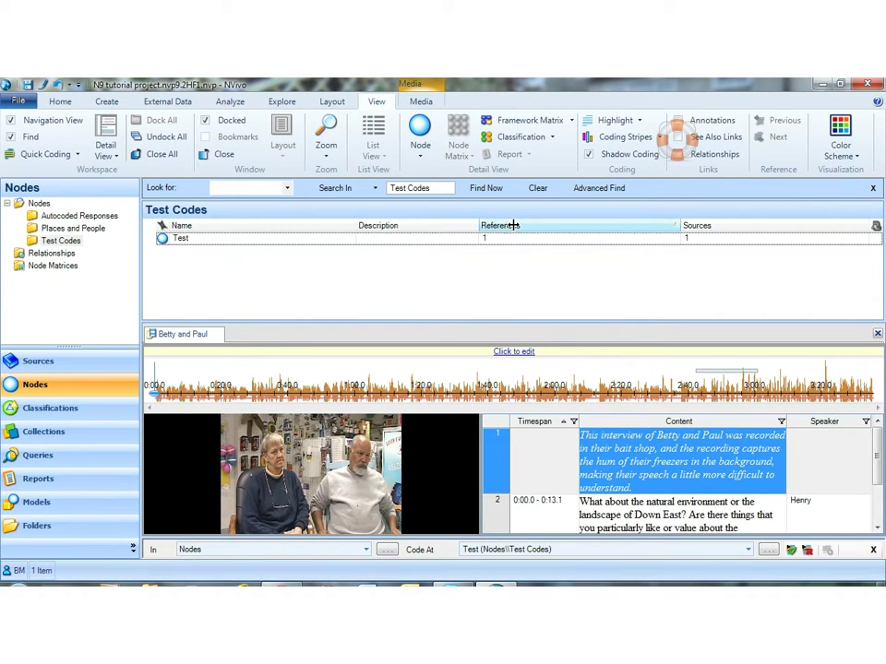
{"action": "right_click", "coordinate": [164, 238]}
{"action": "left_click", "coordinate": [226, 523]}
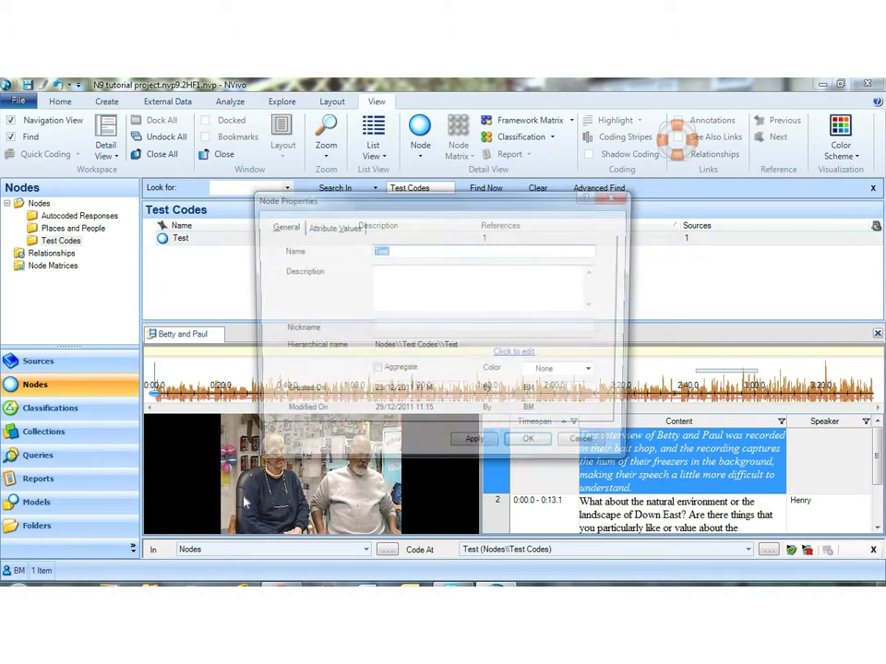
{"action": "left_click", "coordinate": [385, 270]}
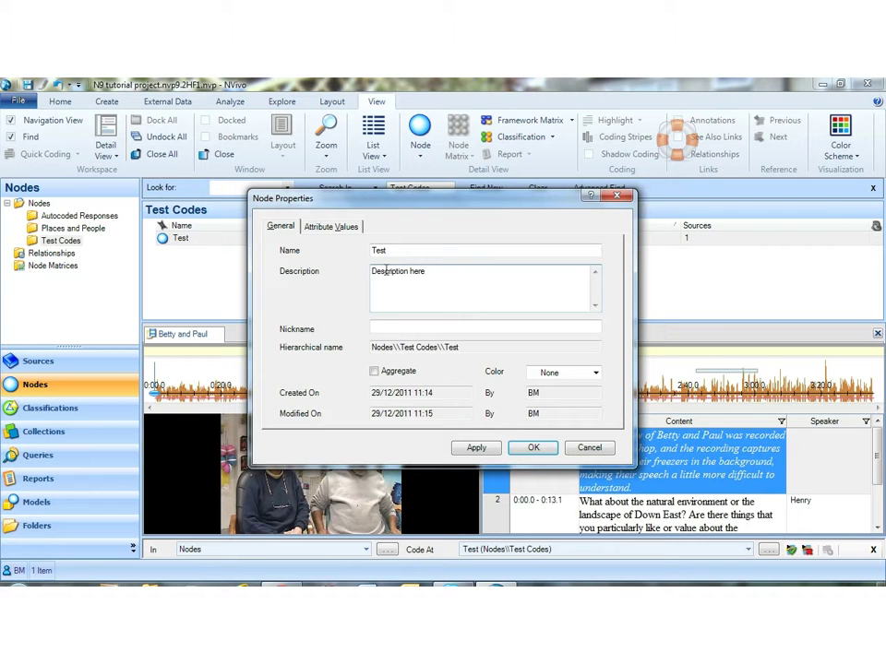
{"action": "key", "text": "Return"}
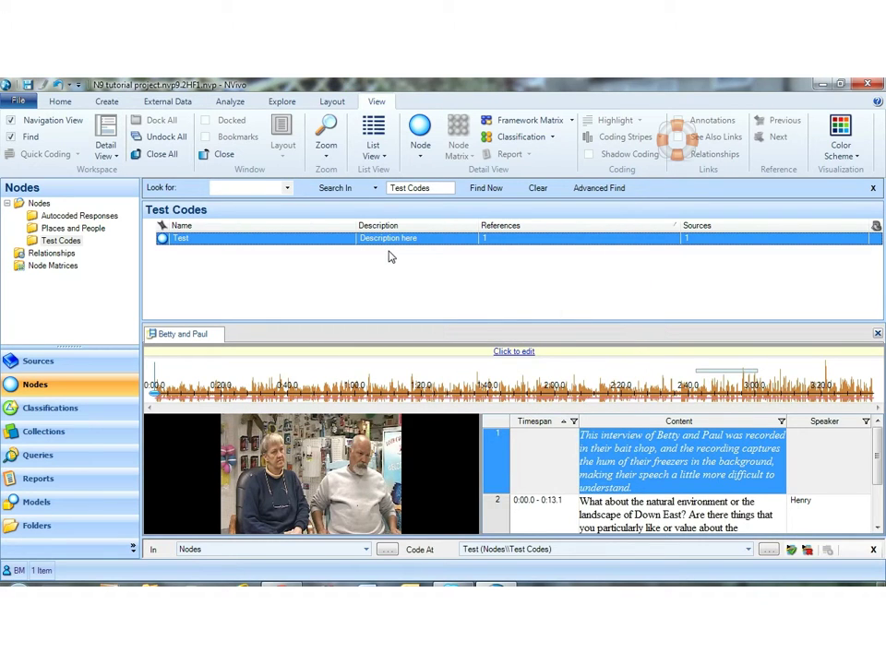
Code the first transcript row at Test, then dock the video and transcript beside the list, widened.
{"action": "left_click", "coordinate": [497, 468]}
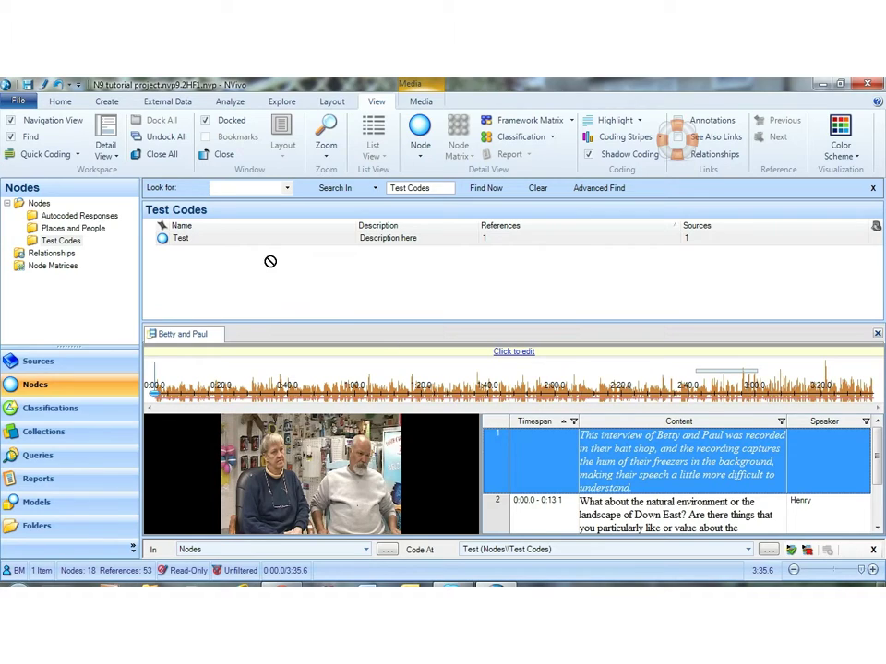
{"action": "left_click_drag", "start_coordinate": [260, 253], "coordinate": [254, 244]}
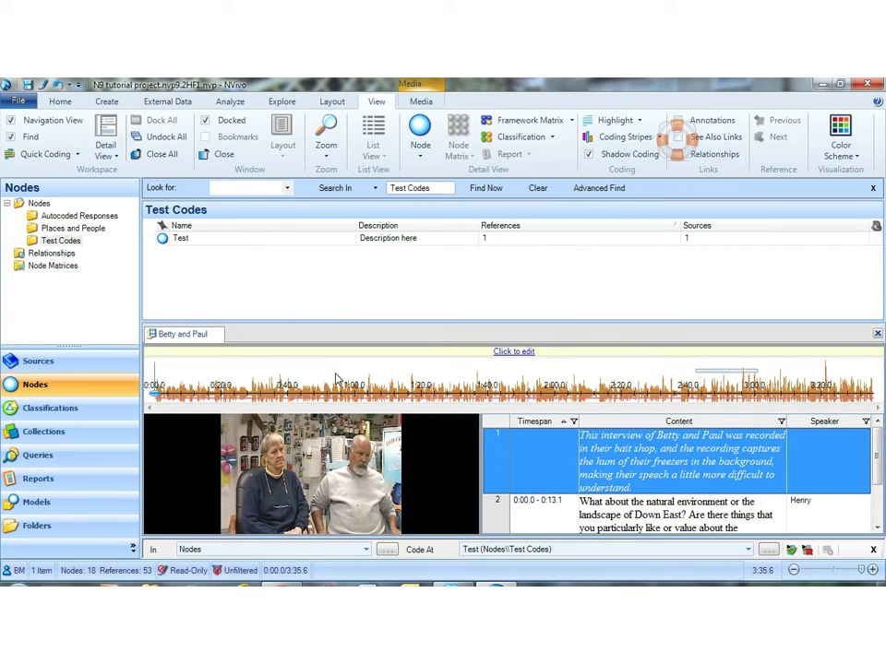
{"action": "left_click", "coordinate": [113, 156]}
{"action": "left_click", "coordinate": [121, 172]}
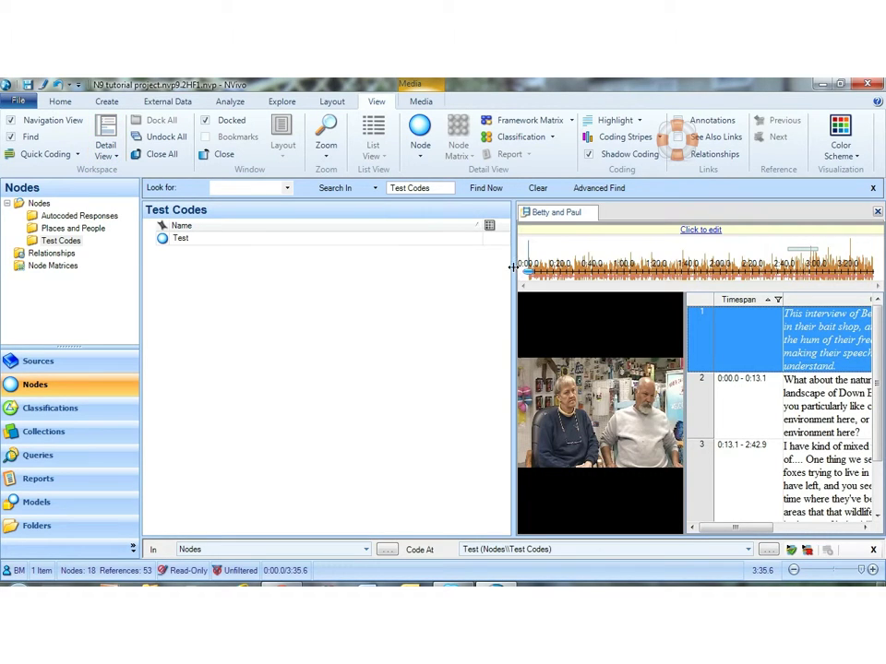
{"action": "left_click_drag", "start_coordinate": [514, 271], "coordinate": [303, 264]}
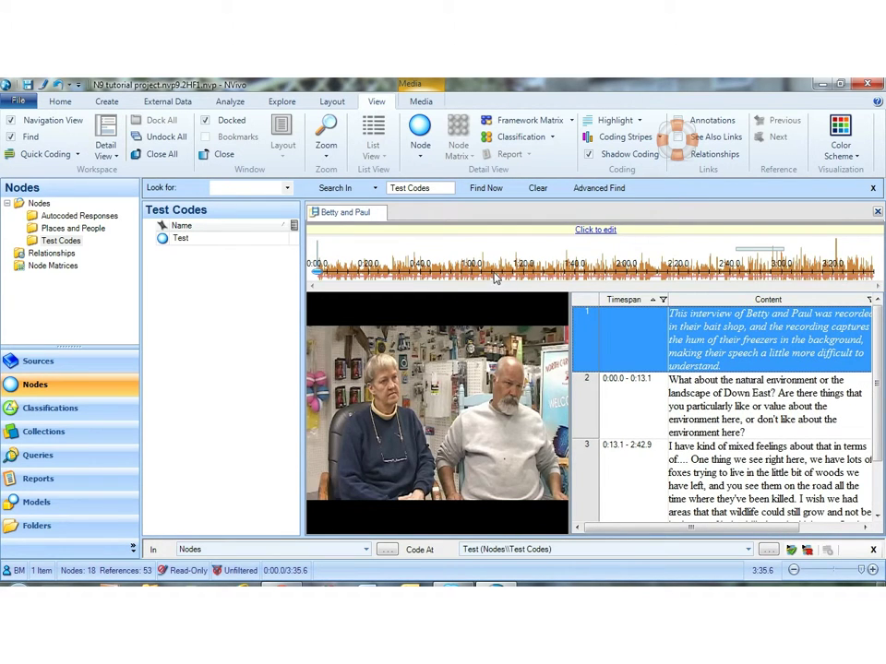
Play the Betty and Paul video and code a span near the start of the timeline to Test.
{"action": "left_click", "coordinate": [421, 101]}
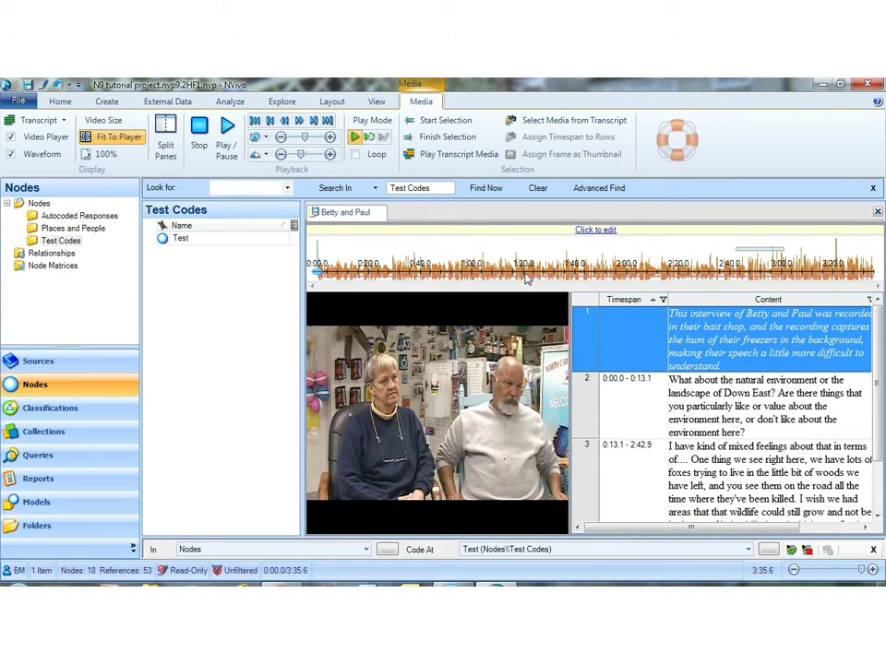
{"action": "key", "text": "F4"}
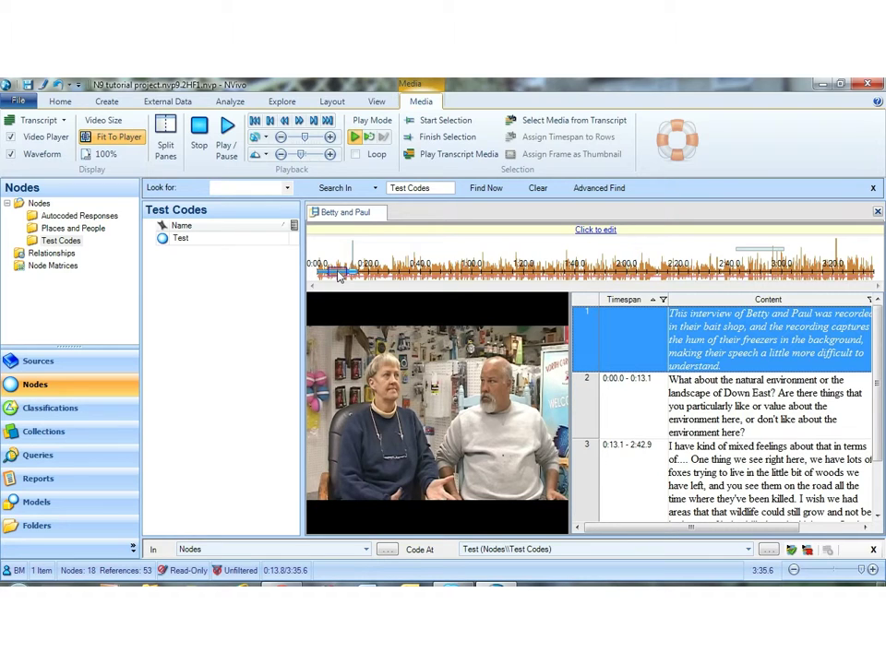
{"action": "left_click_drag", "start_coordinate": [334, 277], "coordinate": [189, 242]}
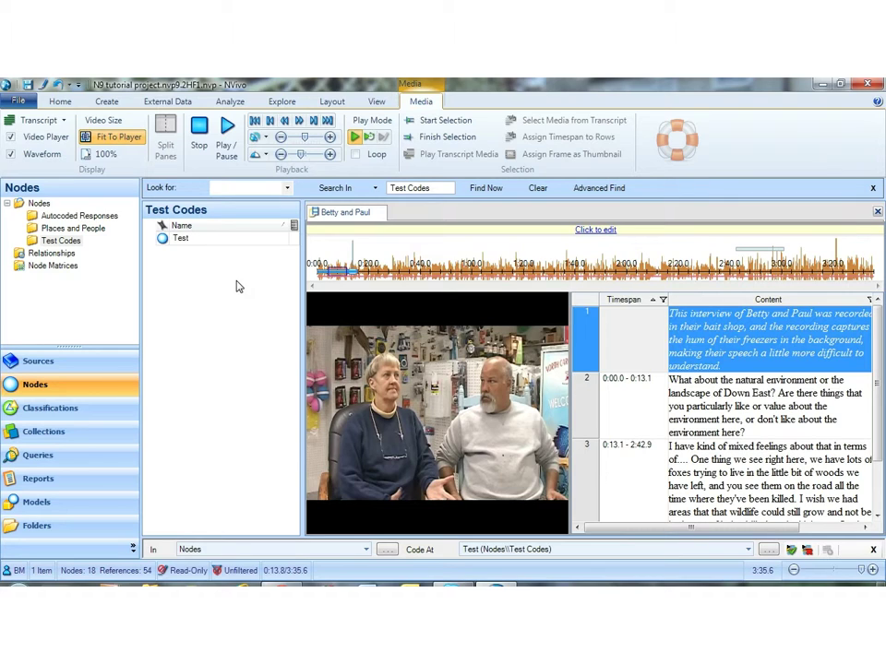
{"action": "right_click", "coordinate": [341, 274]}
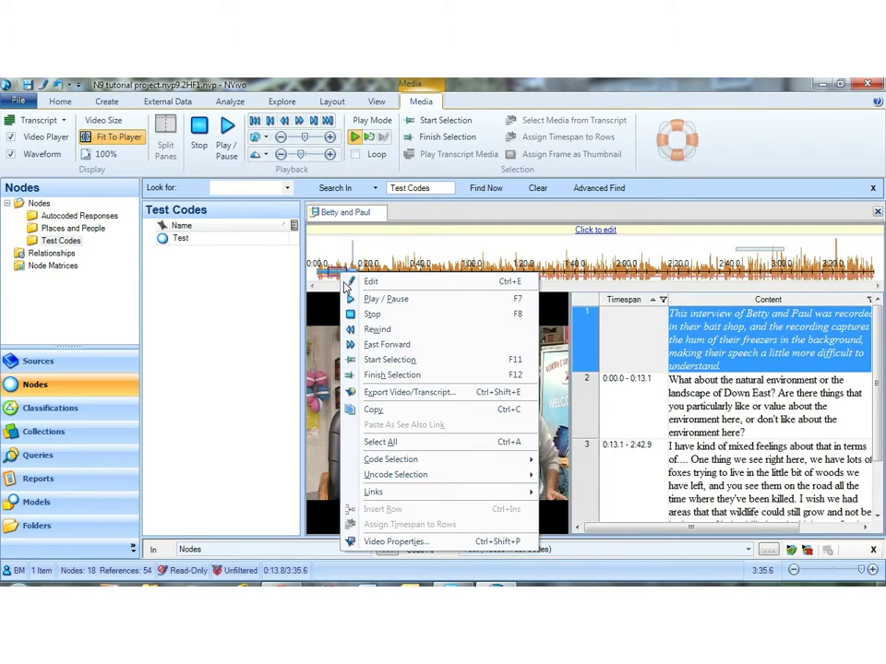
{"action": "mouse_move", "coordinate": [458, 459]}
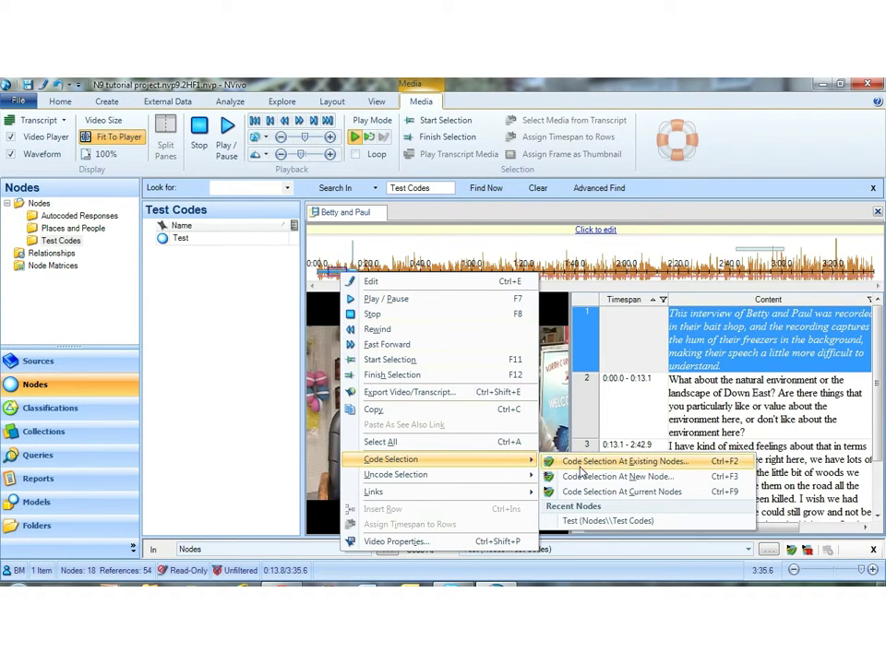
{"action": "left_click", "coordinate": [217, 292]}
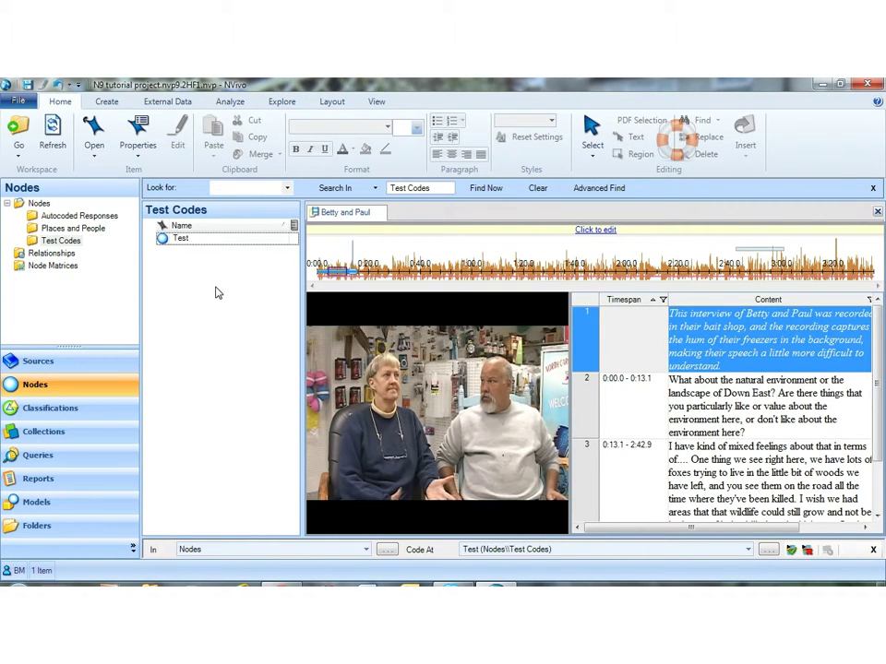